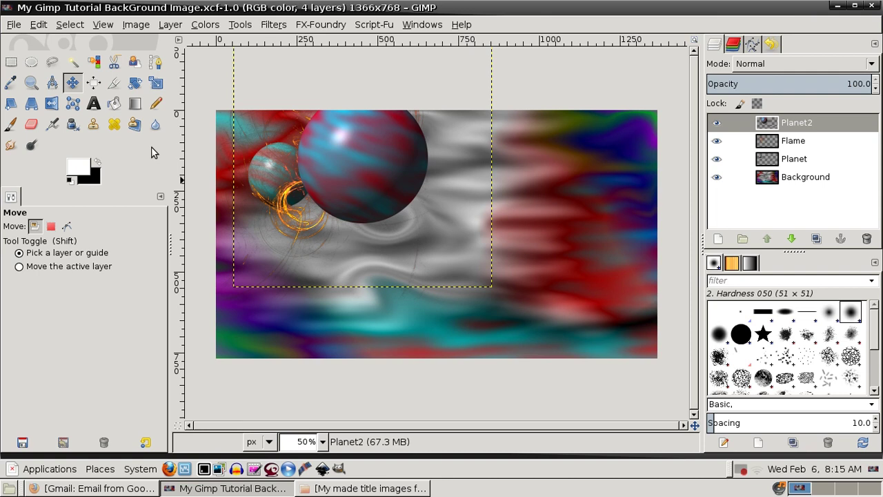
Activate the Text tool over the planets-and-flame image
{"action": "left_click", "coordinate": [94, 104]}
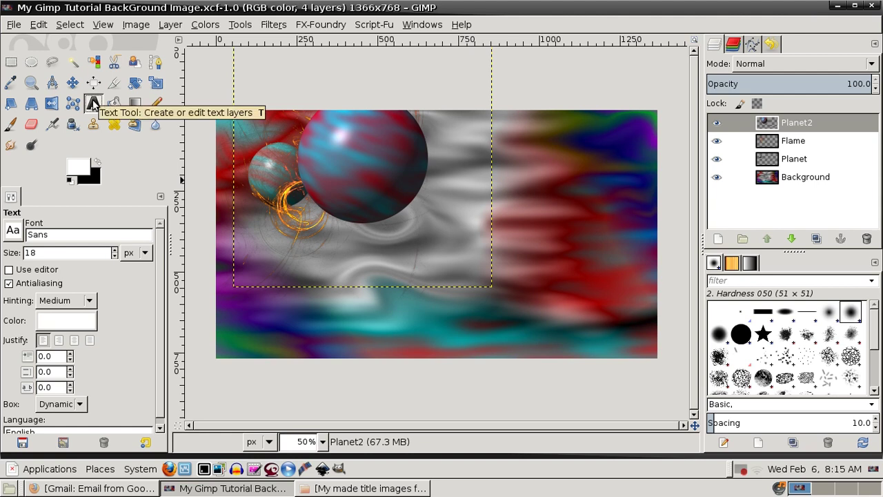
Set the text font to Sans Bold Italic at size 100
{"action": "left_click", "coordinate": [13, 232]}
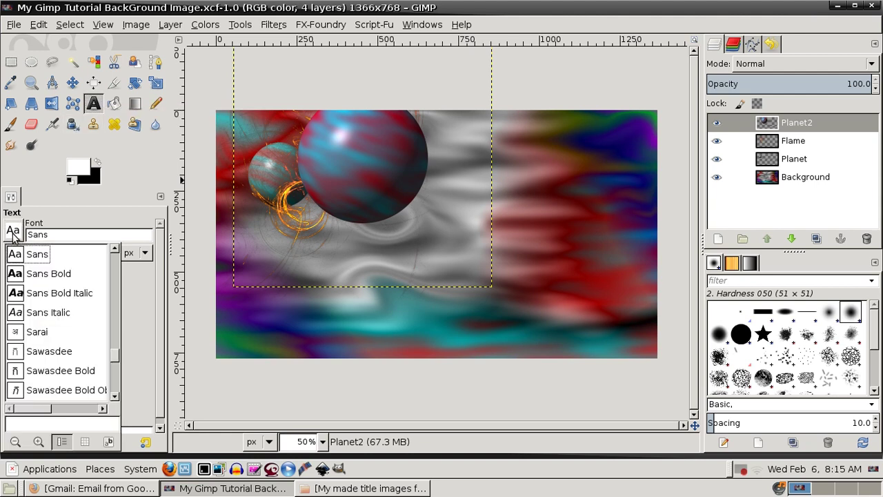
{"action": "left_click", "coordinate": [48, 295]}
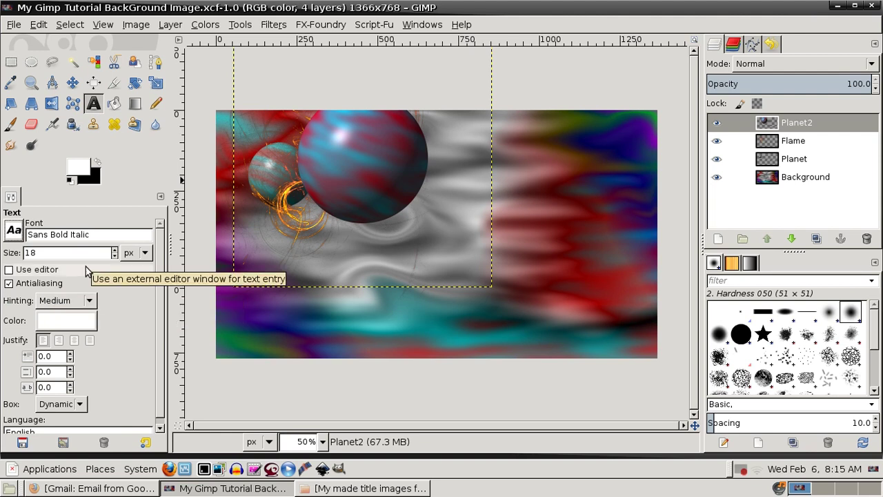
{"action": "double_click", "coordinate": [27, 253]}
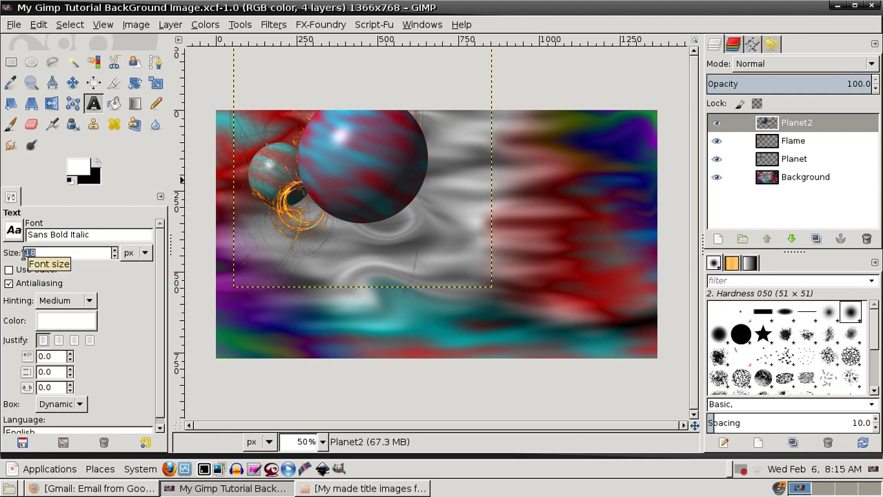
{"action": "type", "text": "100"}
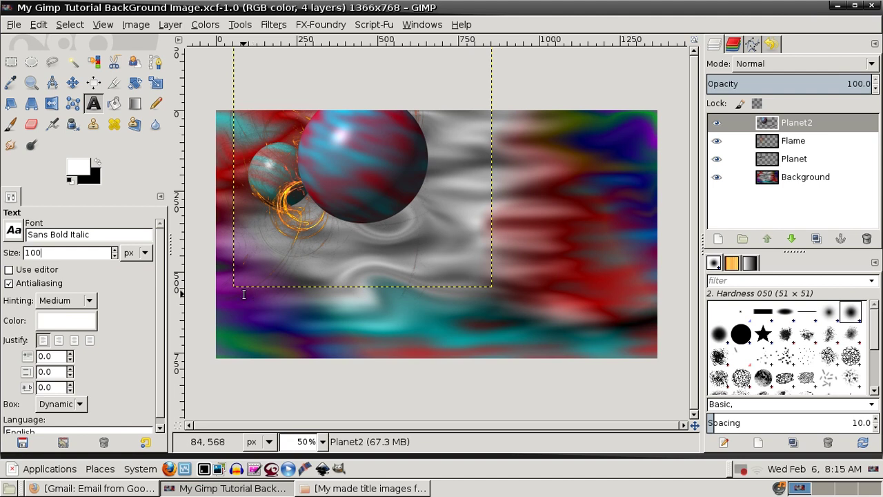
Place cyan text reading 'Tuturials' in the lower left of the image
{"action": "left_click", "coordinate": [234, 287]}
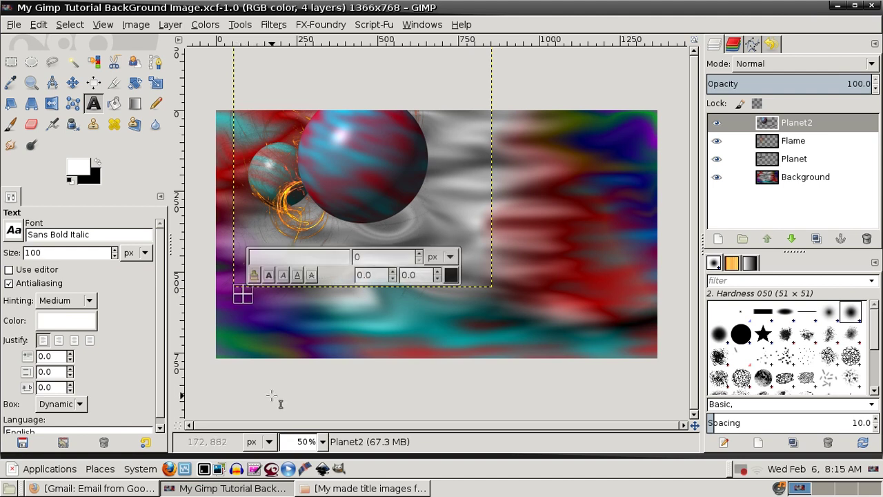
{"action": "left_click", "coordinate": [78, 322]}
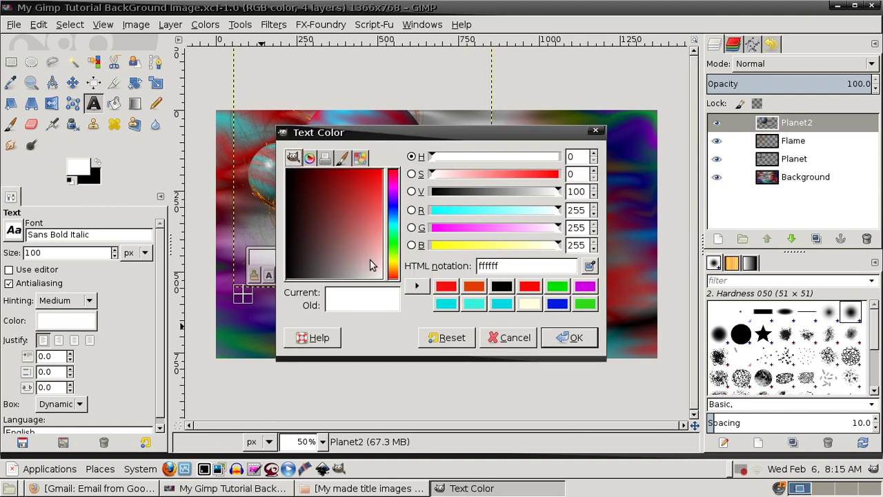
{"action": "left_click", "coordinate": [447, 304]}
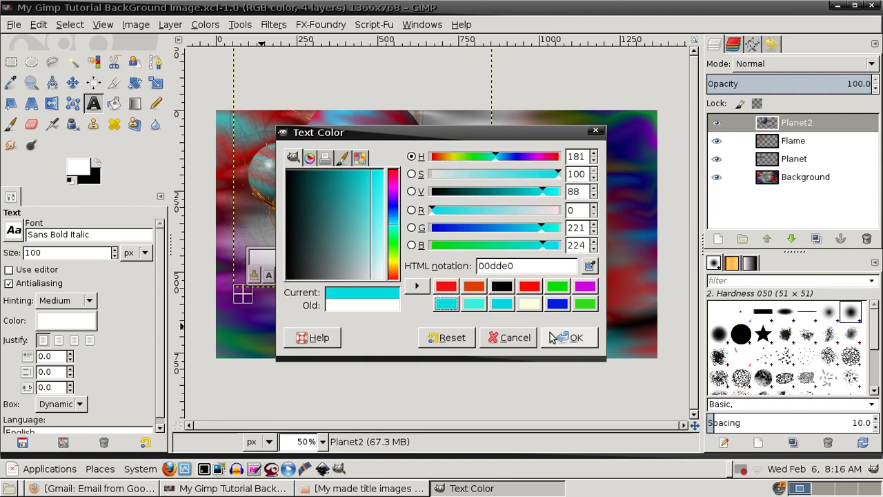
{"action": "left_click", "coordinate": [570, 337]}
{"action": "type", "text": "Tutu"}
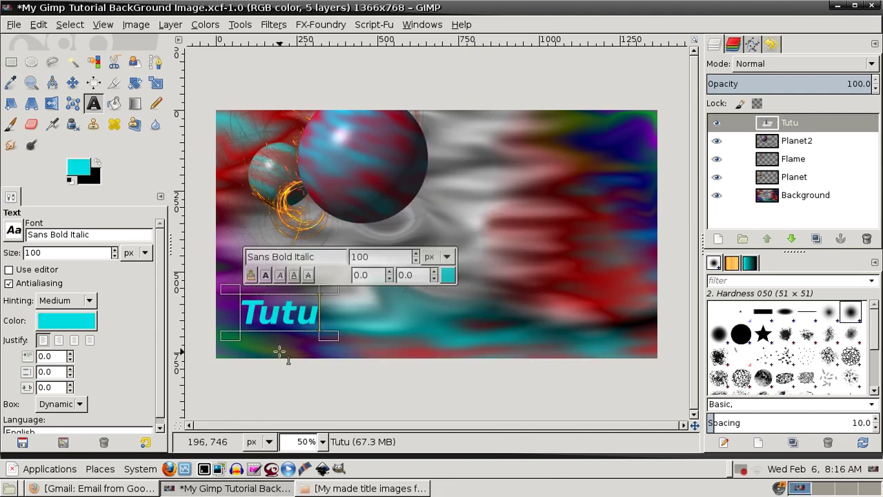
{"action": "key", "text": "BackSpace"}
{"action": "type", "text": "orials"}
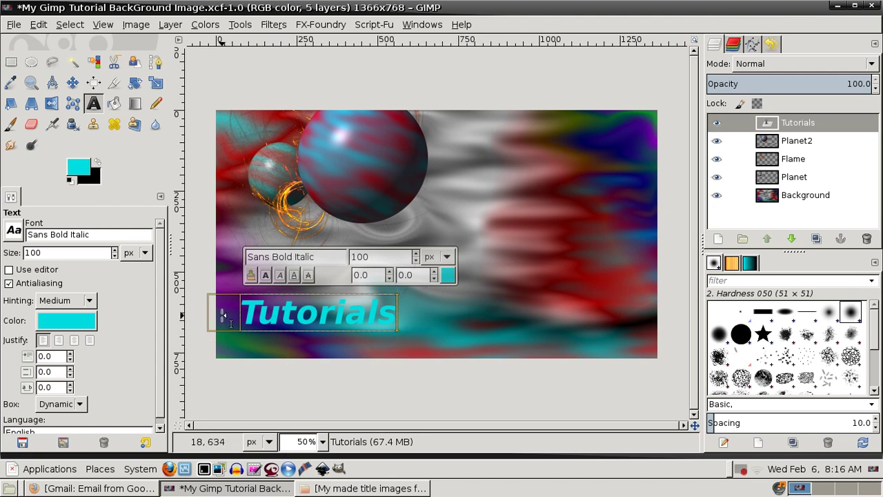
Select the Tutorials lettering with Alpha to Selection and grow it by 8 px
{"action": "right_click", "coordinate": [750, 128]}
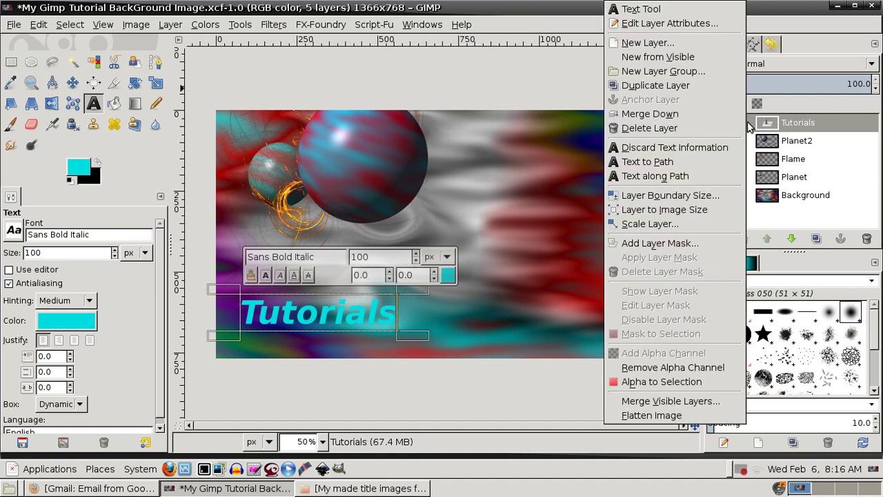
{"action": "left_click", "coordinate": [676, 387]}
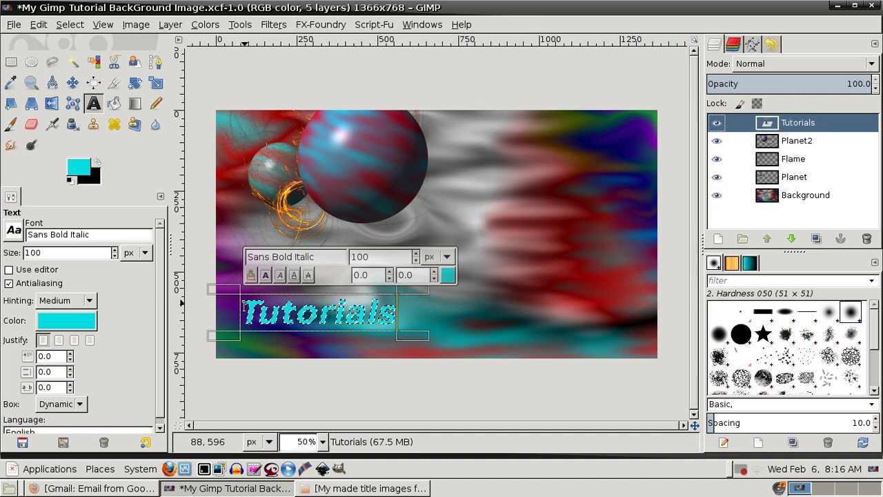
{"action": "left_click", "coordinate": [70, 24]}
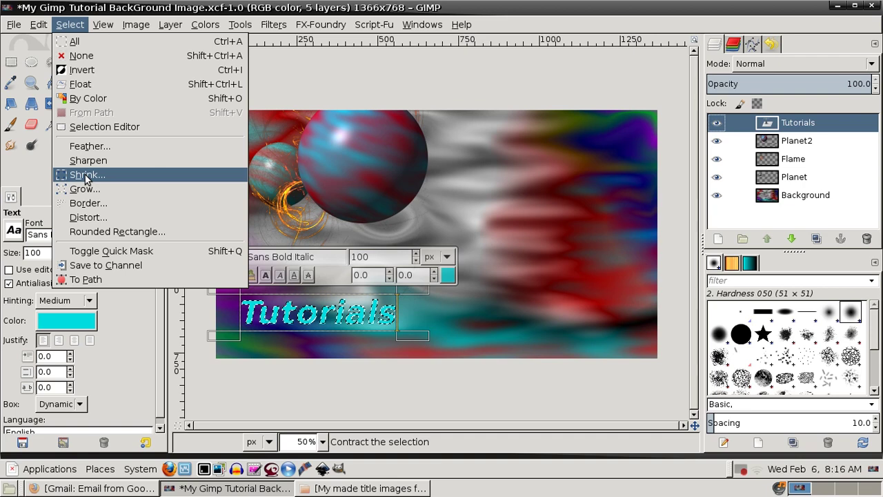
{"action": "left_click", "coordinate": [84, 188]}
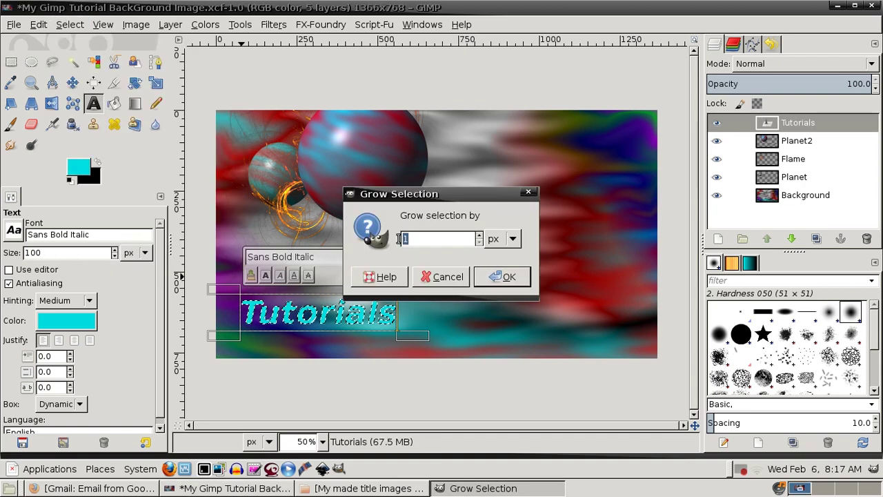
{"action": "type", "text": "8"}
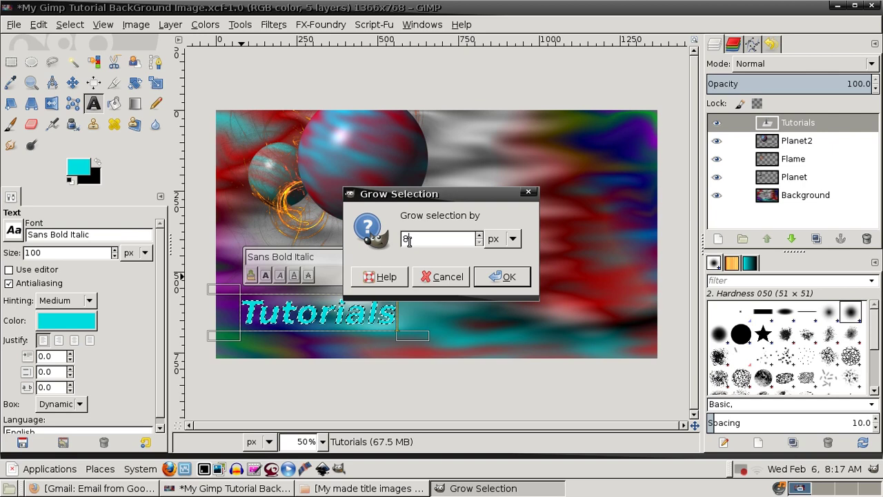
{"action": "key", "text": "Return"}
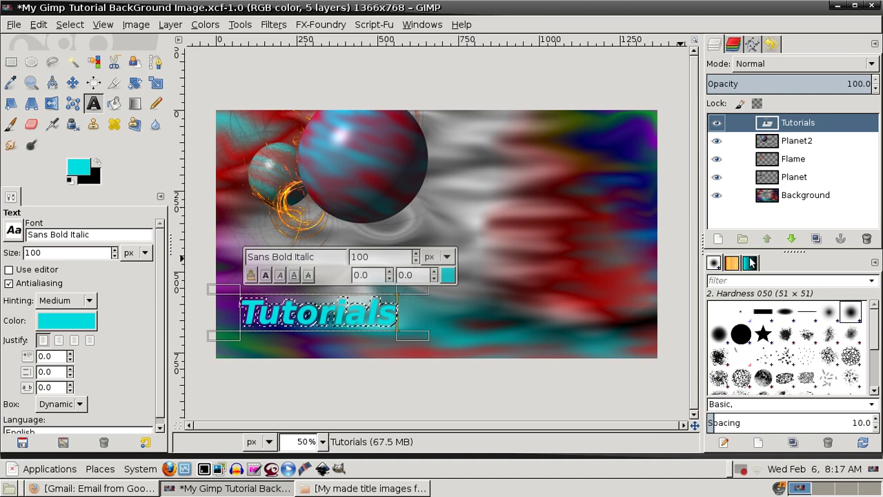
Add a new transparent layer named 'BackGound Txt'
{"action": "left_click", "coordinate": [718, 238]}
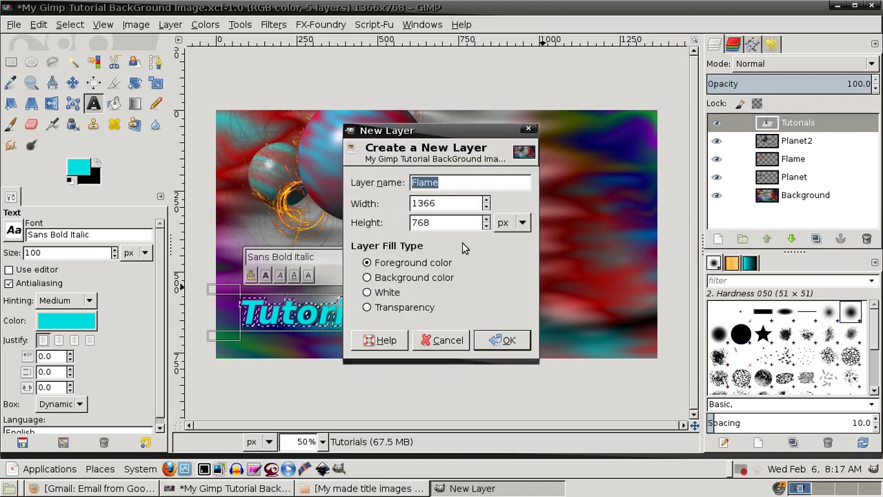
{"action": "type", "text": "B"}
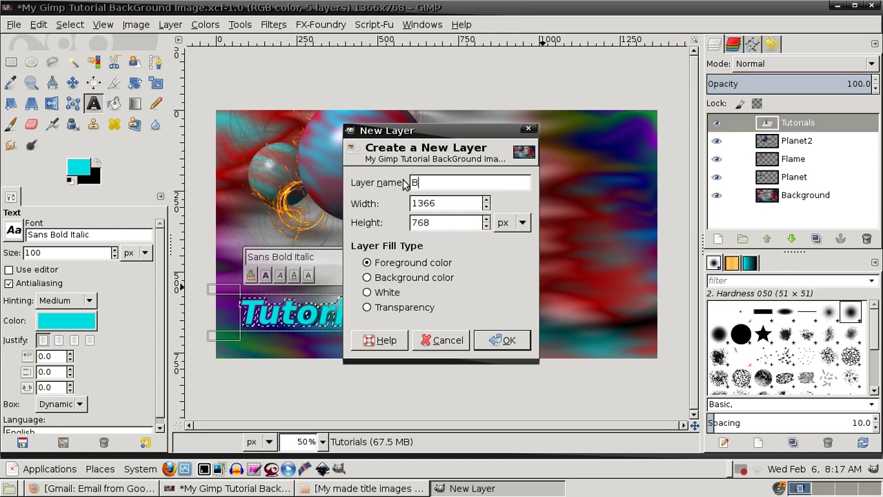
{"action": "type", "text": "a"}
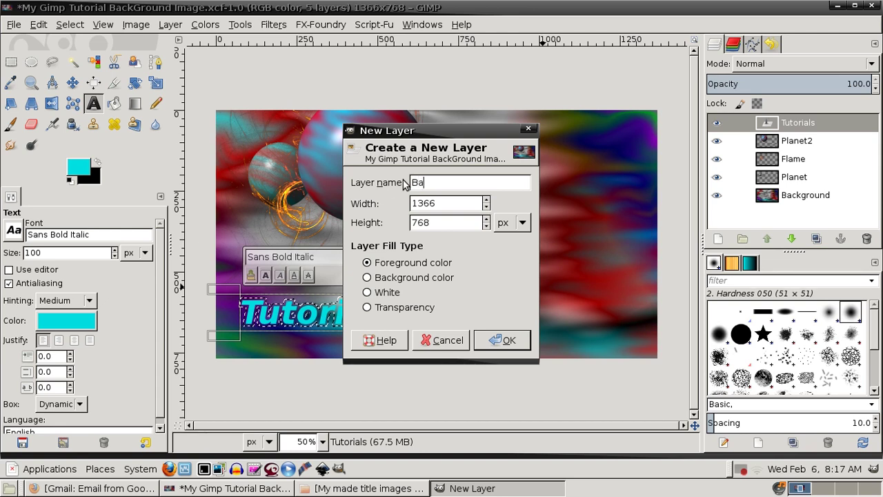
{"action": "type", "text": "ckGound Txt"}
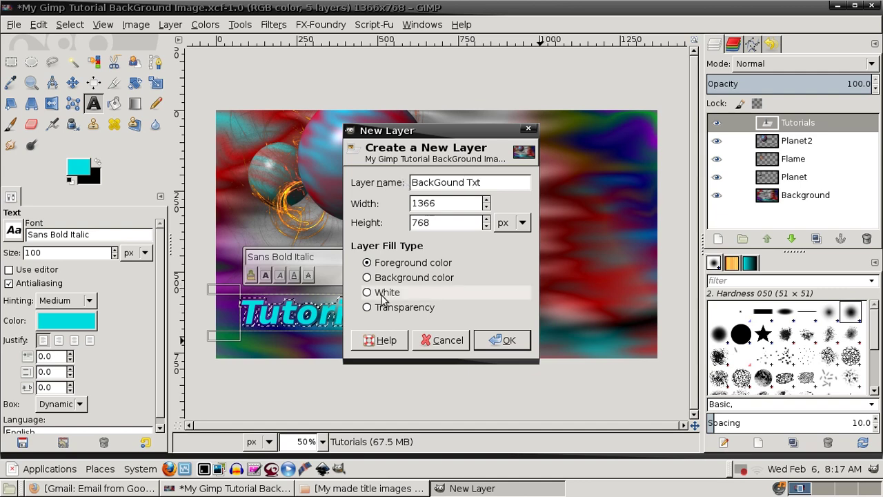
{"action": "left_click", "coordinate": [383, 307]}
{"action": "key", "text": "Return"}
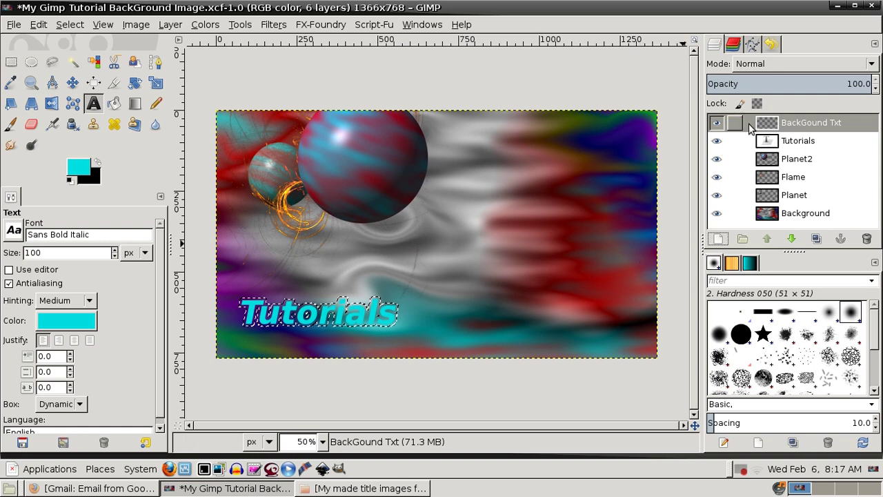
Lower BackGound Txt beneath Tutorials and bucket-fill the whole selection black
{"action": "left_click", "coordinate": [791, 239]}
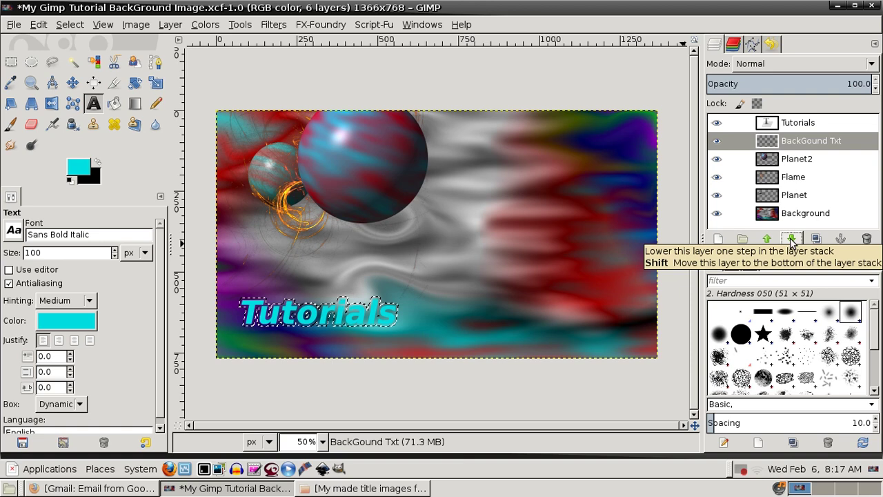
{"action": "left_click", "coordinate": [115, 105]}
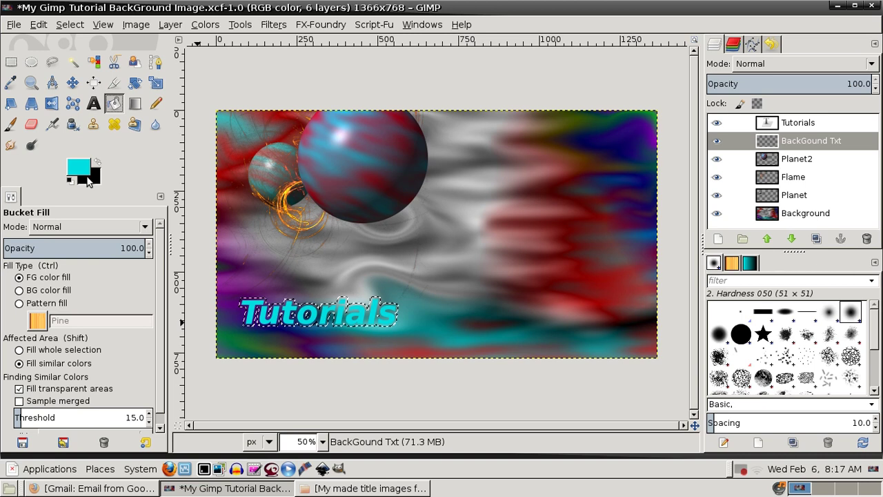
{"action": "key", "text": "x"}
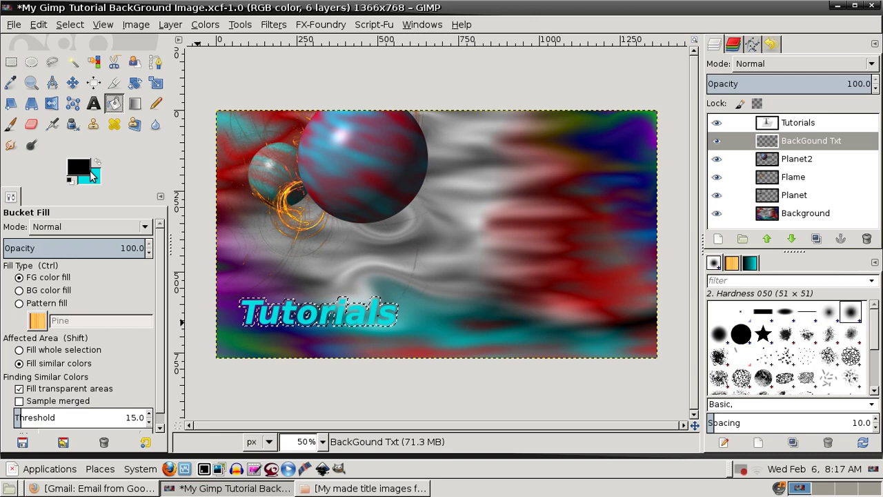
{"action": "left_click", "coordinate": [20, 350]}
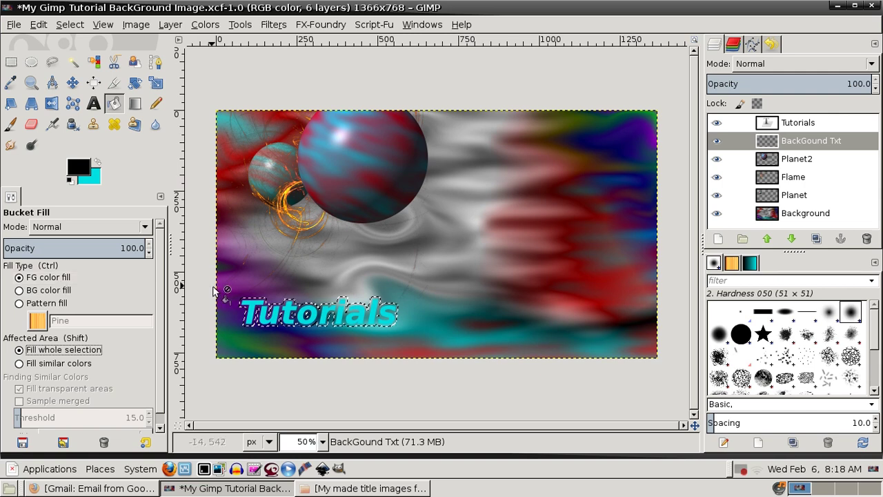
{"action": "left_click", "coordinate": [249, 308]}
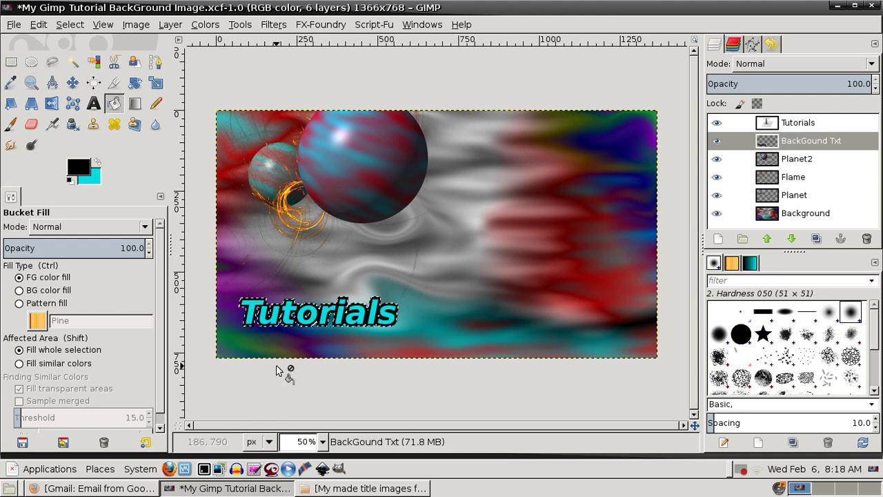
{"action": "left_click", "coordinate": [13, 24]}
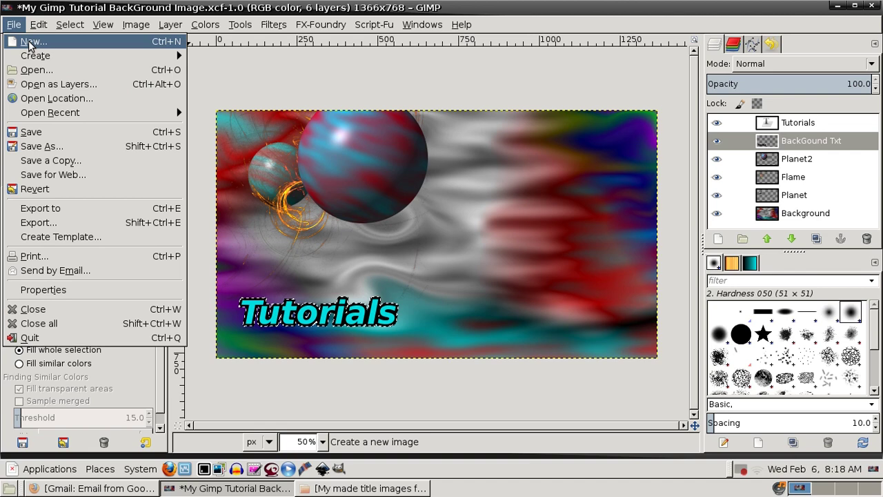
Create a new 1366×768, 72 ppi image filled with the cyan foreground colour
{"action": "left_click", "coordinate": [29, 43]}
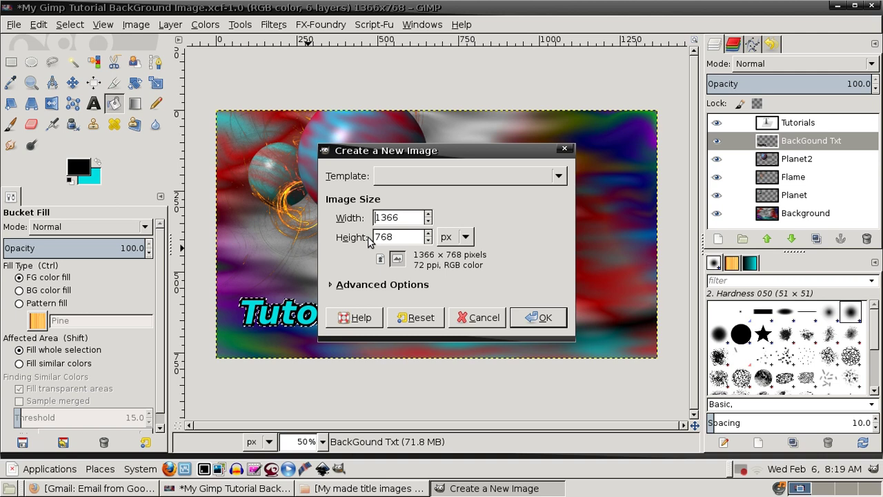
{"action": "left_click", "coordinate": [378, 284]}
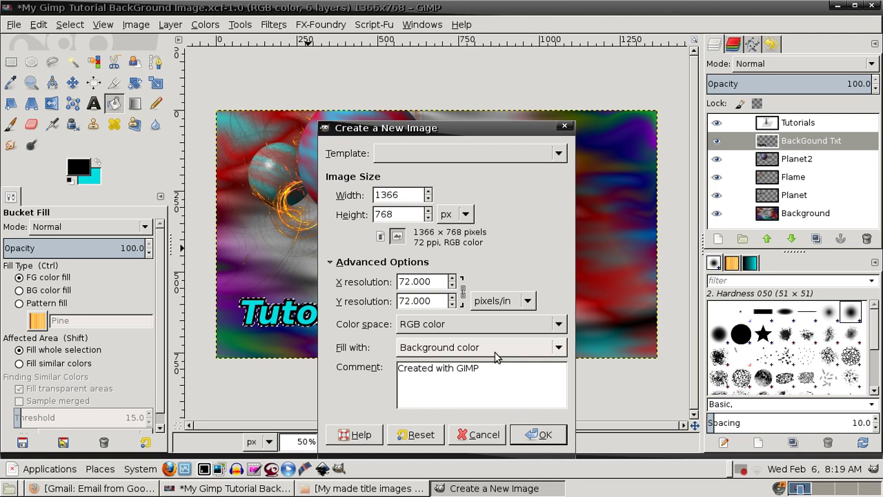
{"action": "left_click", "coordinate": [96, 163]}
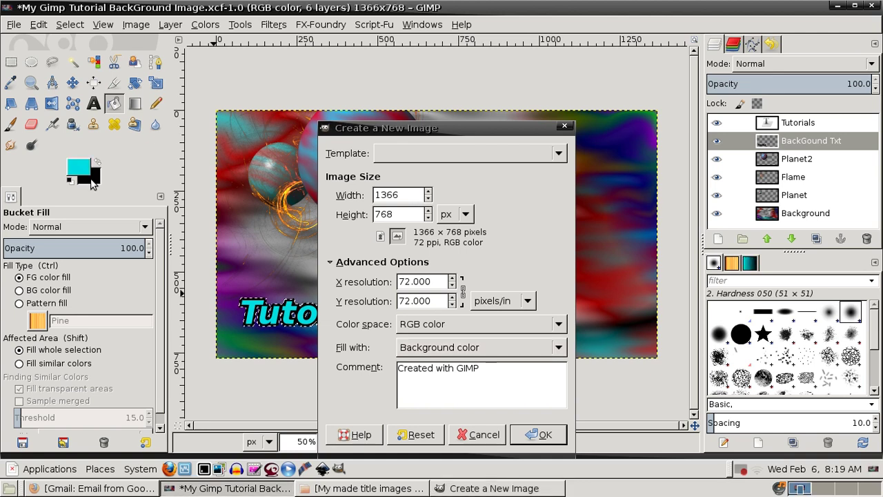
{"action": "key", "text": "d"}
{"action": "key", "text": "x"}
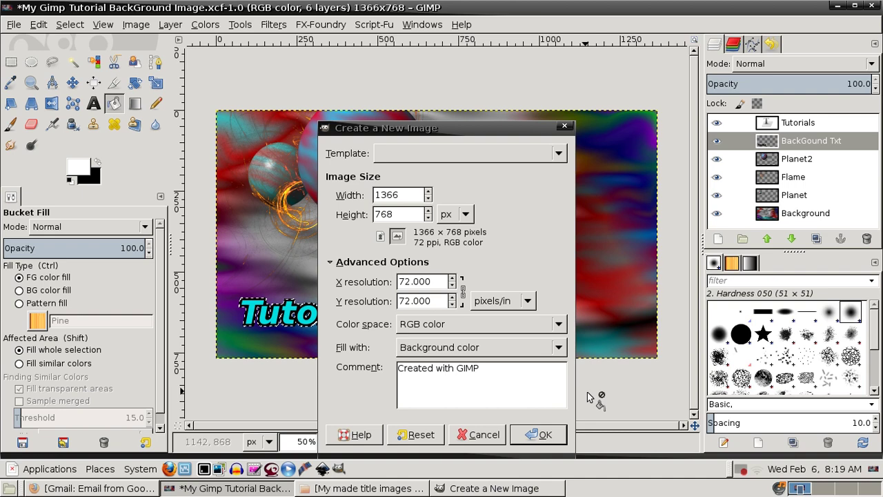
{"action": "left_click", "coordinate": [482, 347]}
{"action": "left_click", "coordinate": [482, 332]}
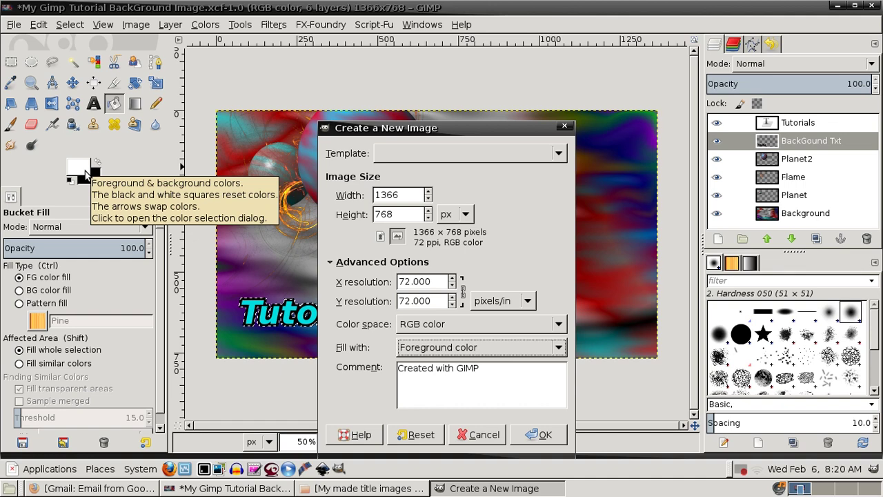
{"action": "left_click", "coordinate": [283, 312], "text": "ctrl"}
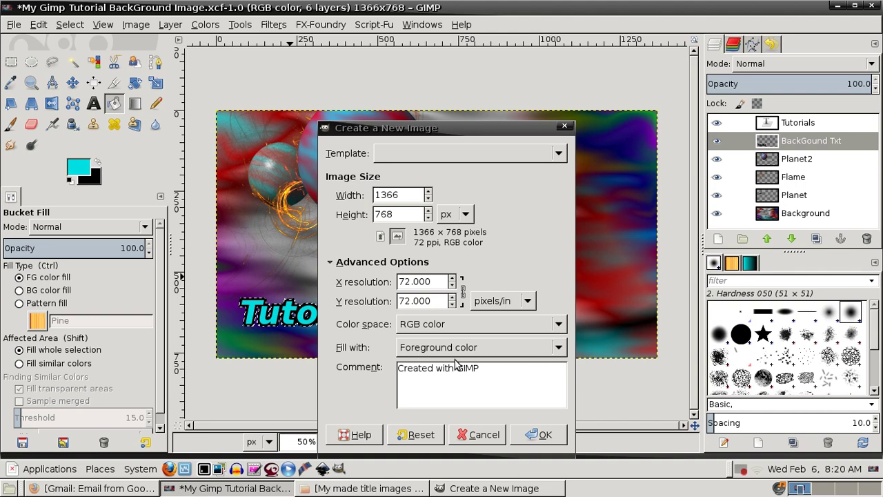
{"action": "key", "text": "Return"}
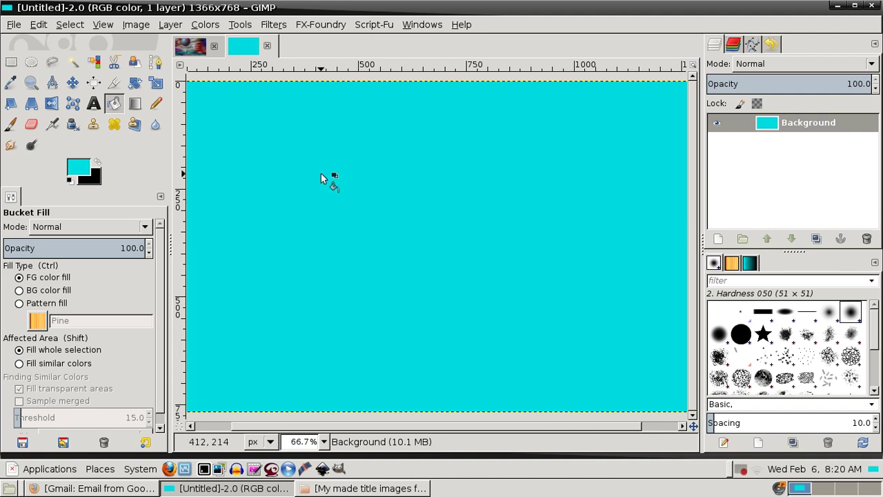
Switch to the Text tool with red as the text colour
{"action": "left_click", "coordinate": [93, 105]}
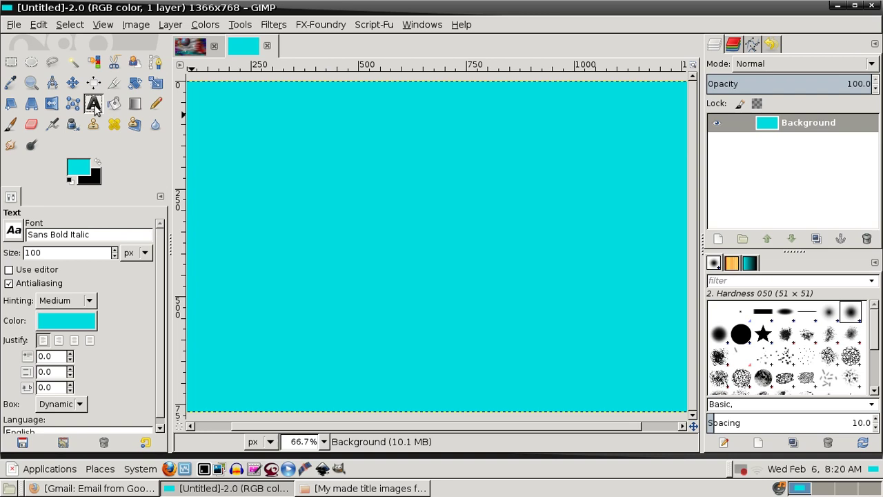
{"action": "left_click", "coordinate": [67, 320]}
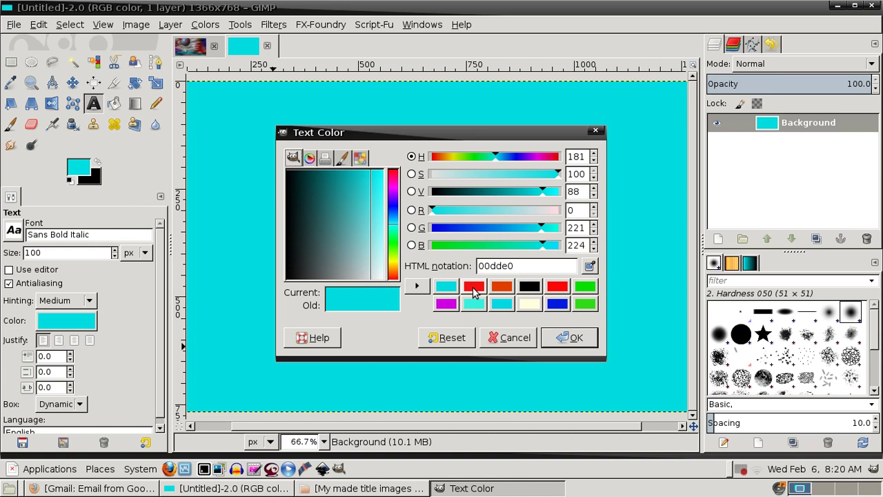
{"action": "left_click", "coordinate": [474, 287]}
{"action": "key", "text": "Return"}
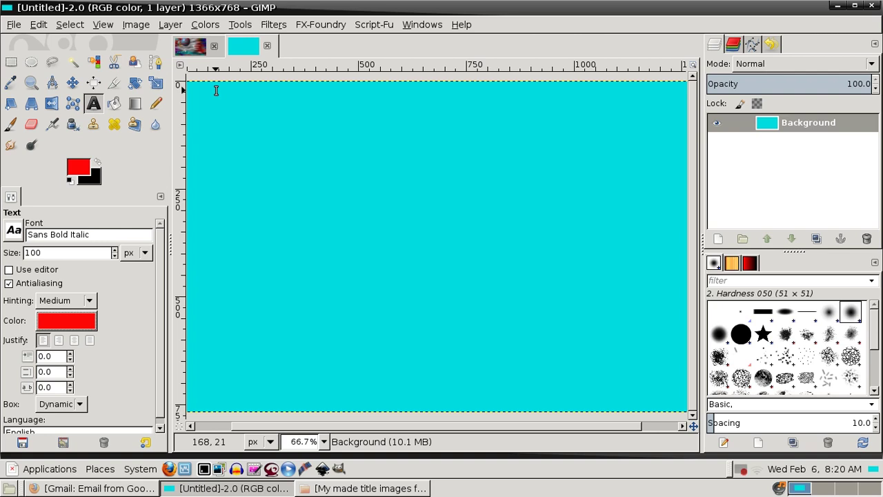
Type 'Gimp Tutorials' near the top and drag it to the top centre
{"action": "left_click", "coordinate": [208, 83]}
{"action": "type", "text": "G"}
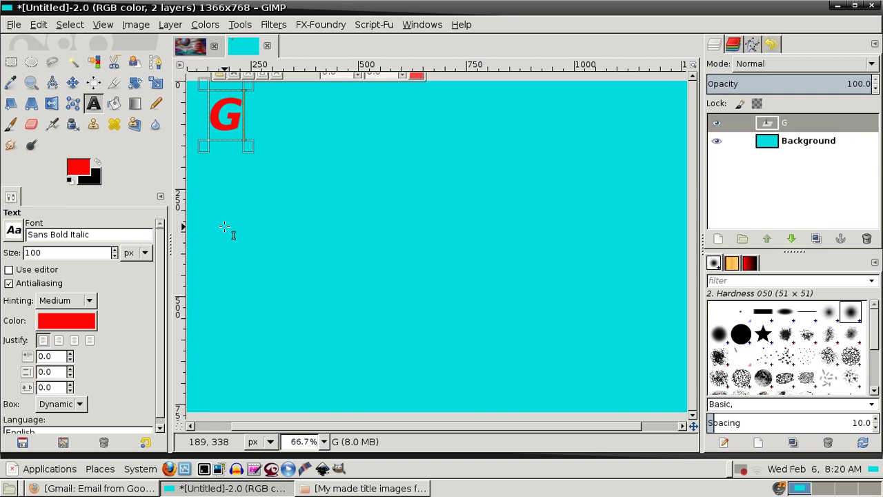
{"action": "type", "text": "imp Tutorials"}
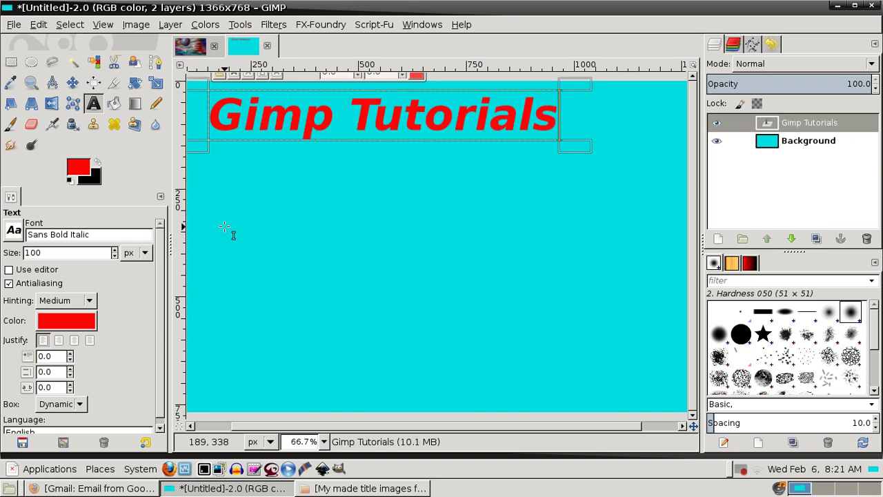
{"action": "type", "text": "m"}
{"action": "left_click_drag", "start_coordinate": [237, 126], "coordinate": [290, 124]}
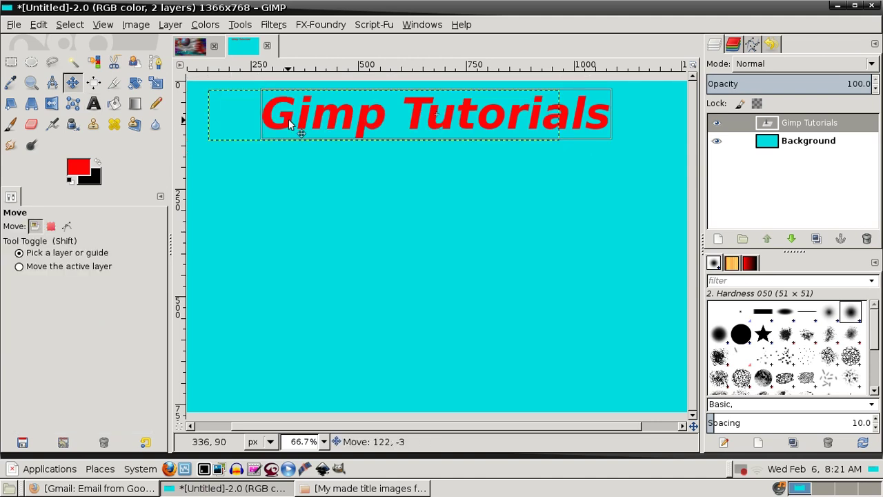
{"action": "left_click_drag", "start_coordinate": [290, 124], "coordinate": [291, 124]}
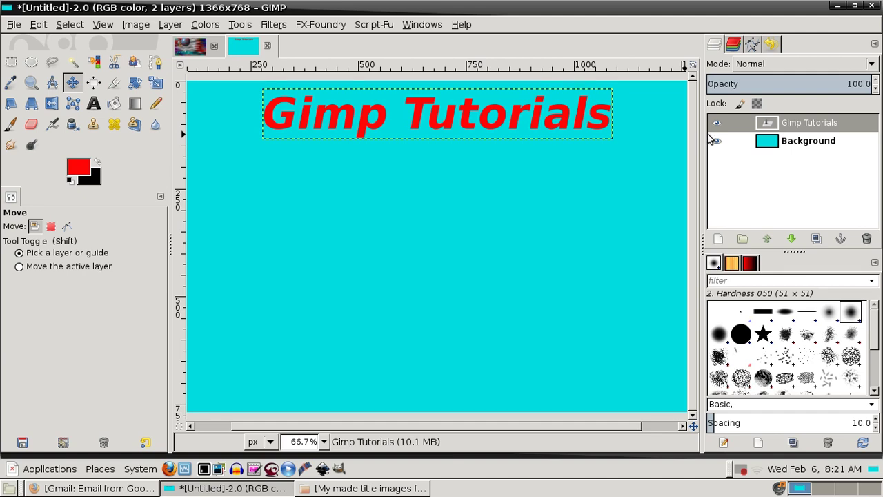
Select the text's shape and add a transparent BackGound Txt layer beneath it
{"action": "left_click", "coordinate": [711, 133], "text": "alt"}
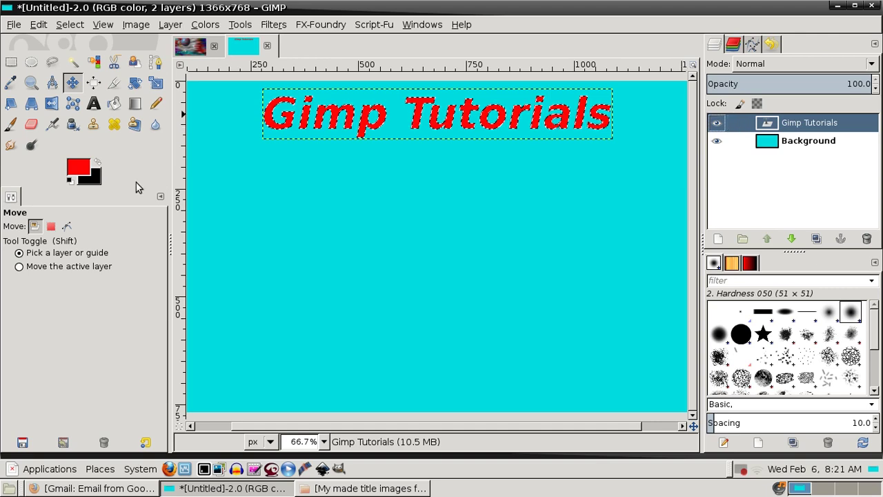
{"action": "key", "text": "ctrl+shift+n"}
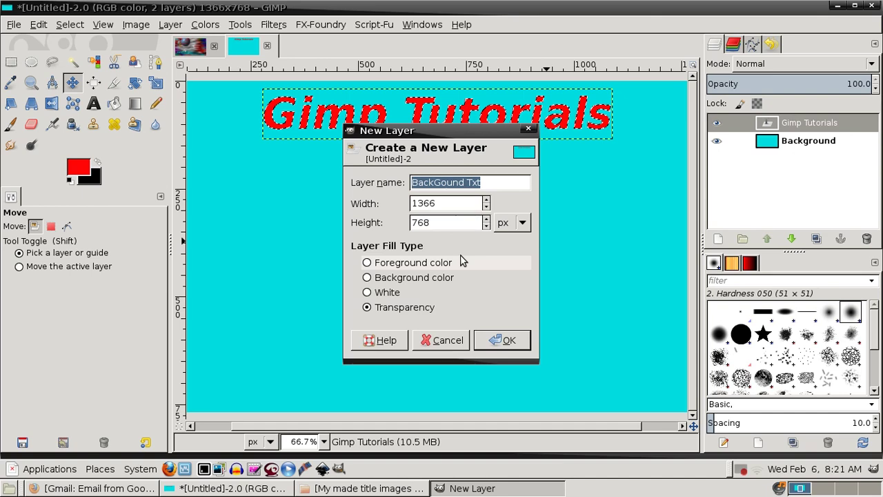
{"action": "key", "text": "Return"}
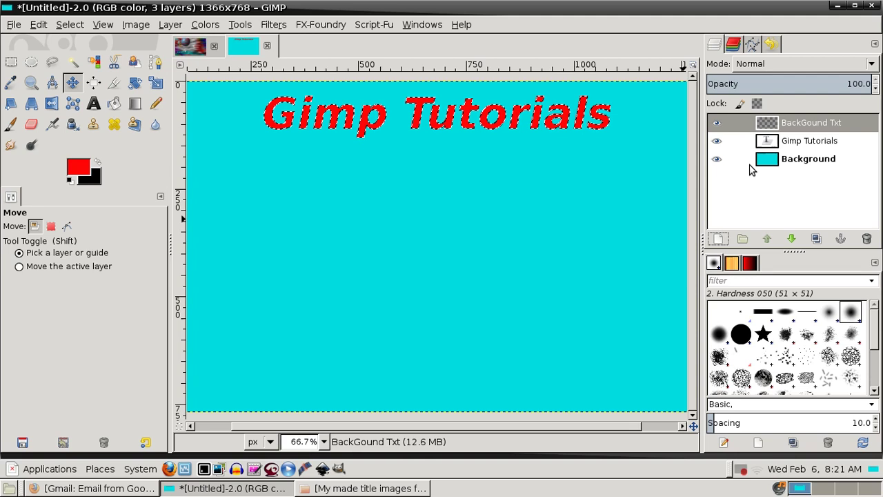
{"action": "left_click", "coordinate": [792, 238]}
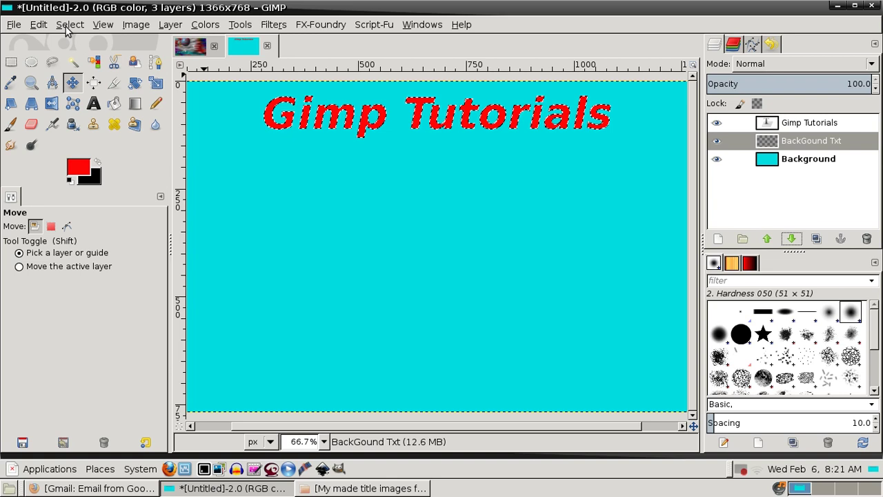
Grow the selection by 10 px and fill it black on BackGound Txt
{"action": "left_click", "coordinate": [69, 25]}
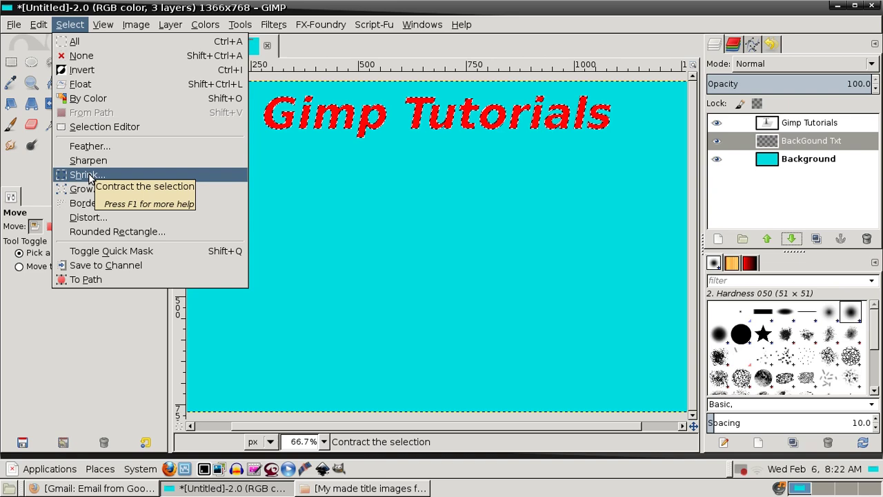
{"action": "left_click", "coordinate": [81, 188]}
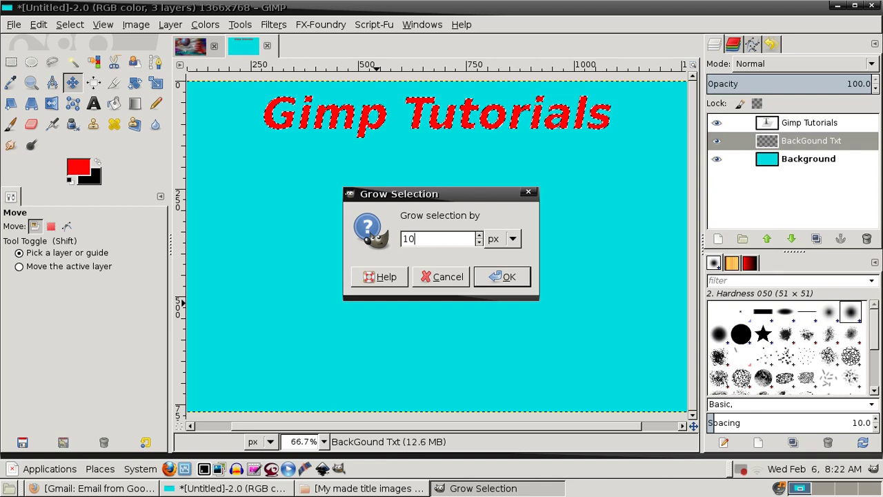
{"action": "key", "text": "Return"}
{"action": "left_click", "coordinate": [114, 104]}
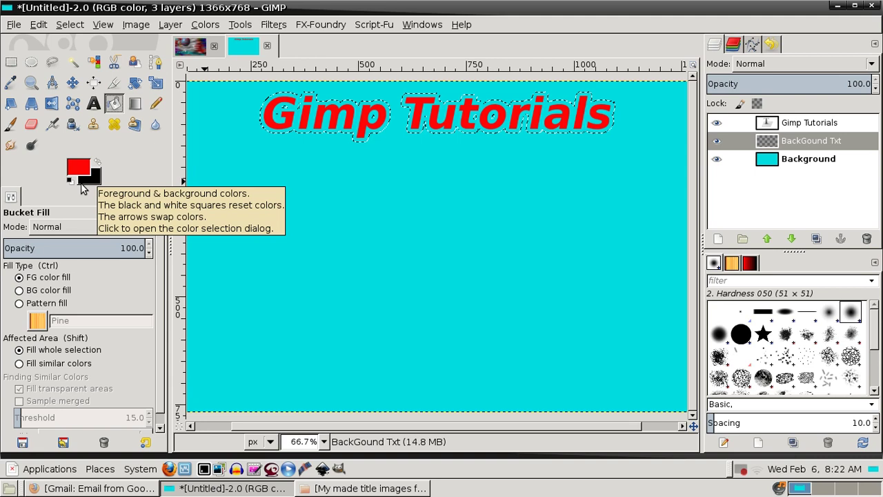
{"action": "left_click", "coordinate": [48, 290]}
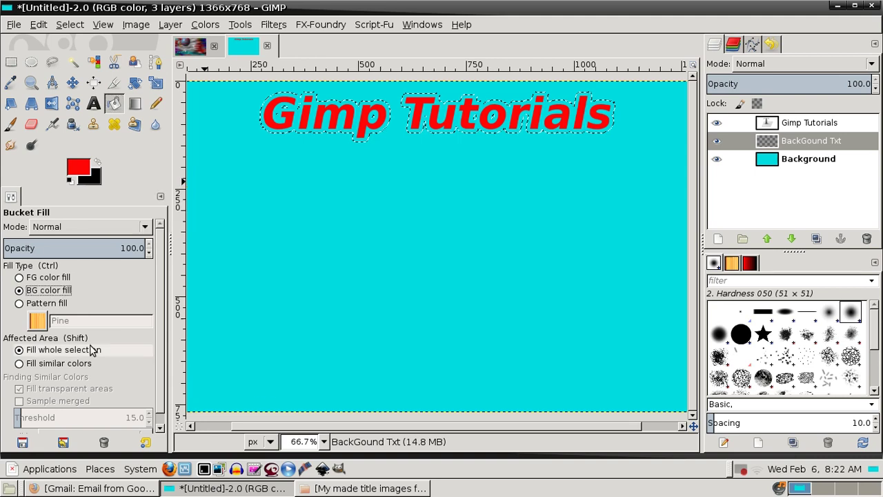
{"action": "left_click", "coordinate": [279, 133]}
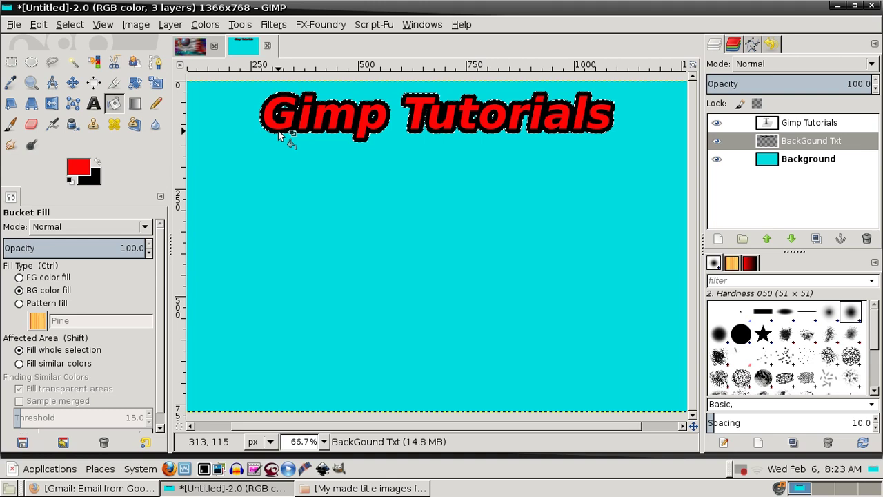
Make the Gimp Tutorials layer active and shrink the selection by 3 px
{"action": "left_click", "coordinate": [744, 124]}
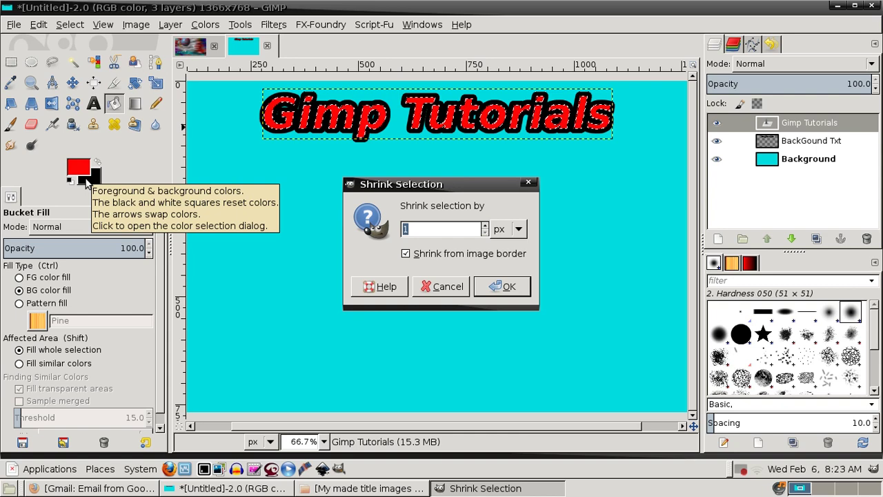
{"action": "type", "text": "3"}
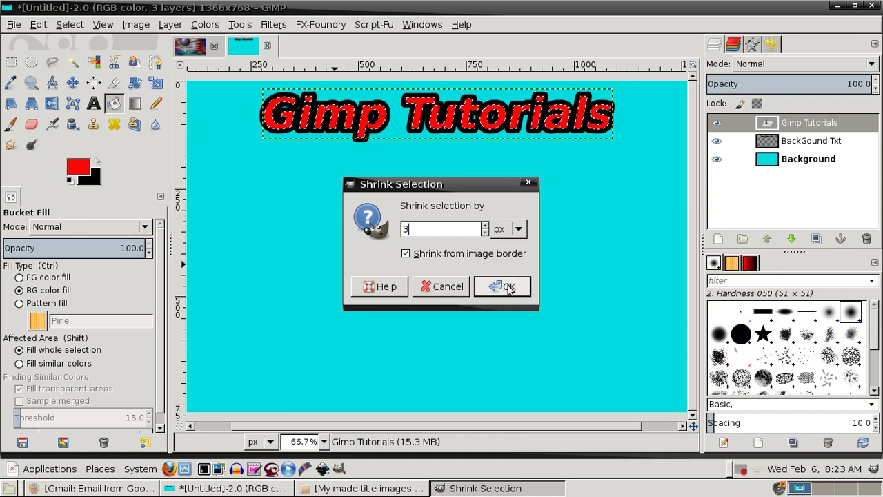
{"action": "left_click", "coordinate": [508, 289]}
{"action": "left_click", "coordinate": [70, 24]}
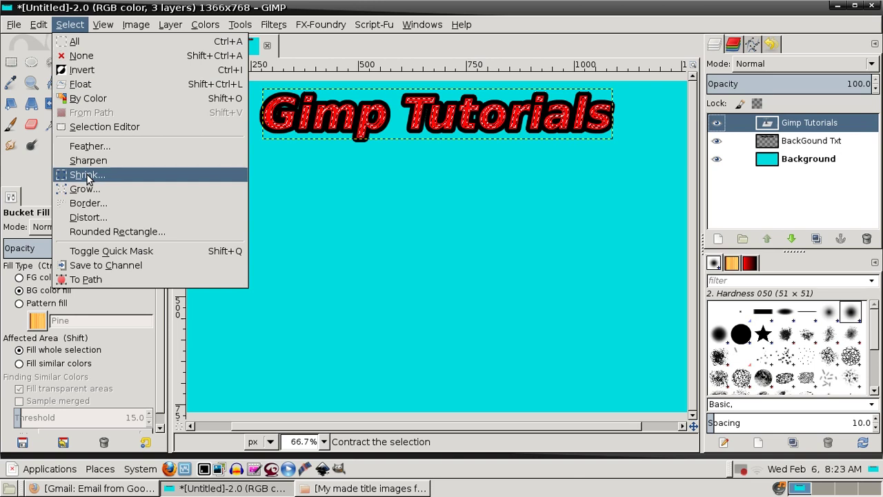
{"action": "left_click", "coordinate": [86, 175]}
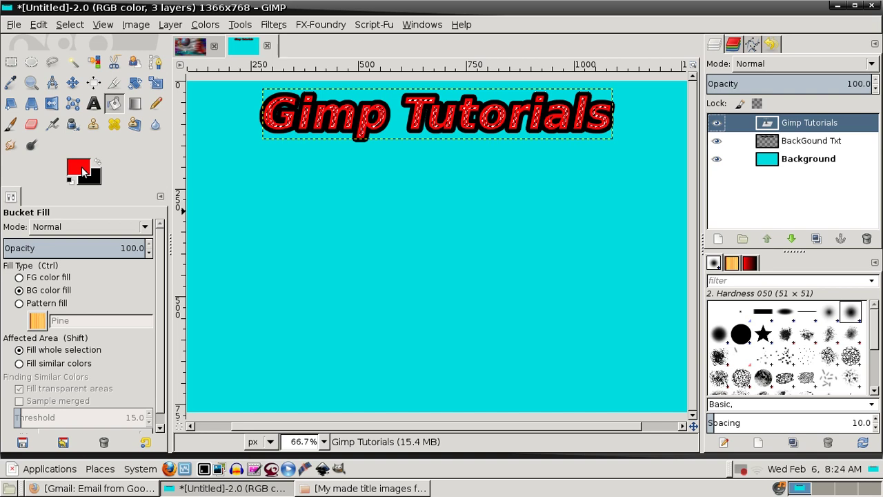
Switch Bucket Fill to FG color fill and fill the shrunk letter selection green
{"action": "left_click", "coordinate": [19, 278]}
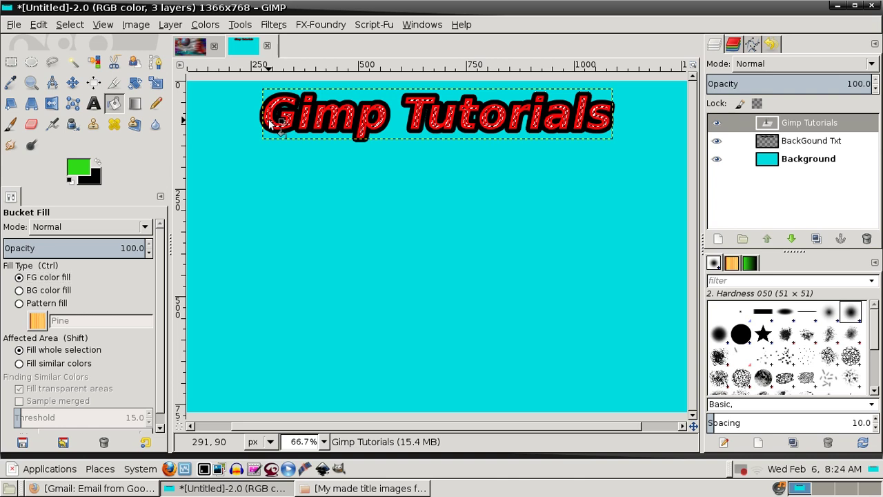
{"action": "left_click", "coordinate": [71, 25]}
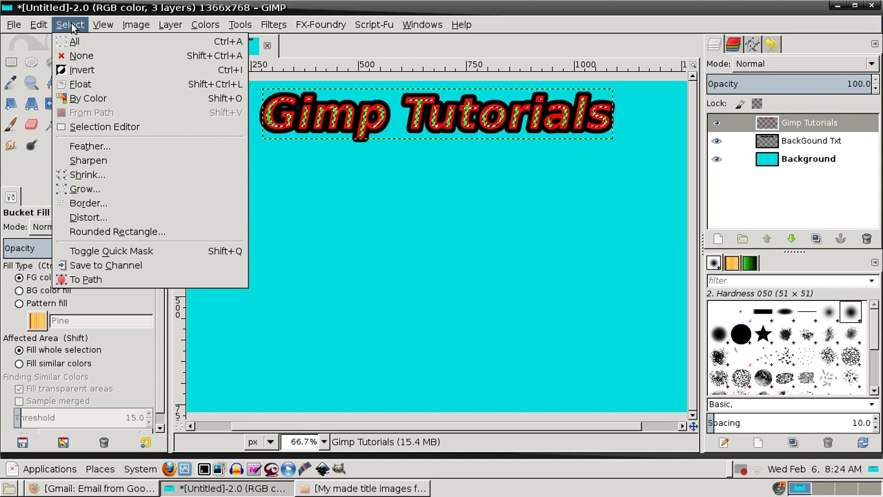
{"action": "left_click", "coordinate": [276, 140]}
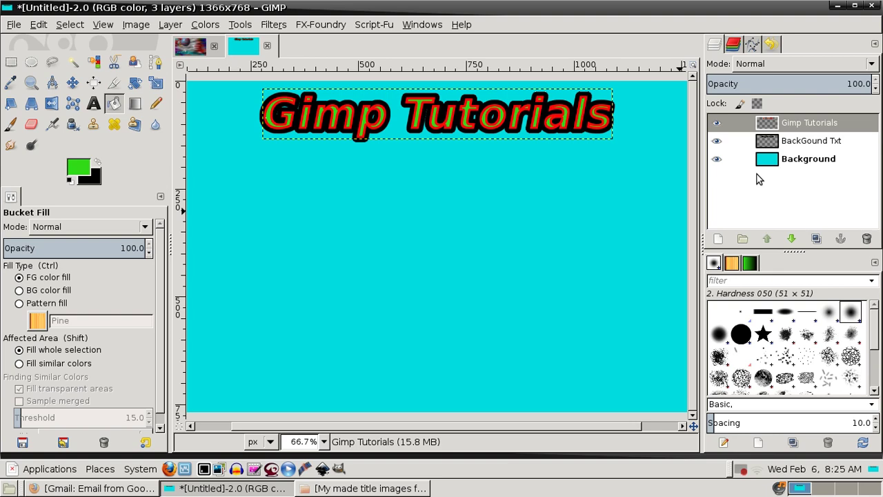
Delete the cyan Background layer and export the image as 'Gimp Overlay Tutorials Title.png' in Videos
{"action": "left_click_drag", "start_coordinate": [766, 159], "coordinate": [867, 238]}
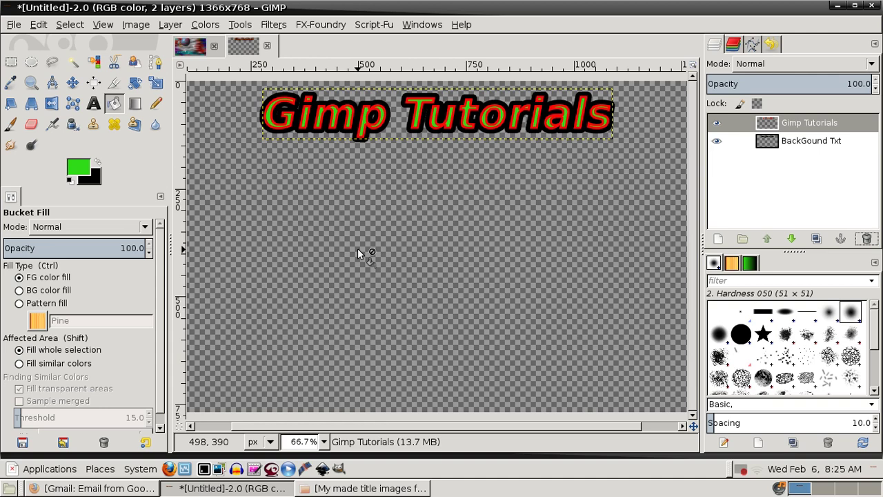
{"action": "key", "text": "ctrl+shift+e"}
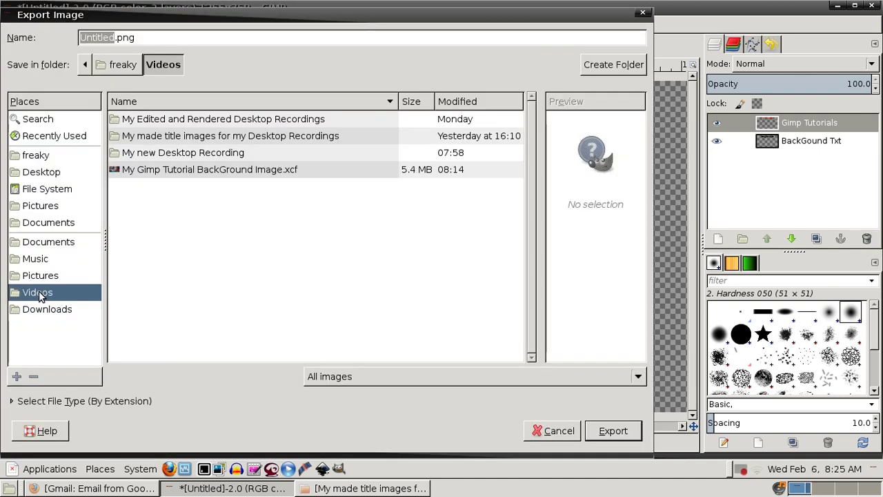
{"action": "double_click", "coordinate": [276, 136]}
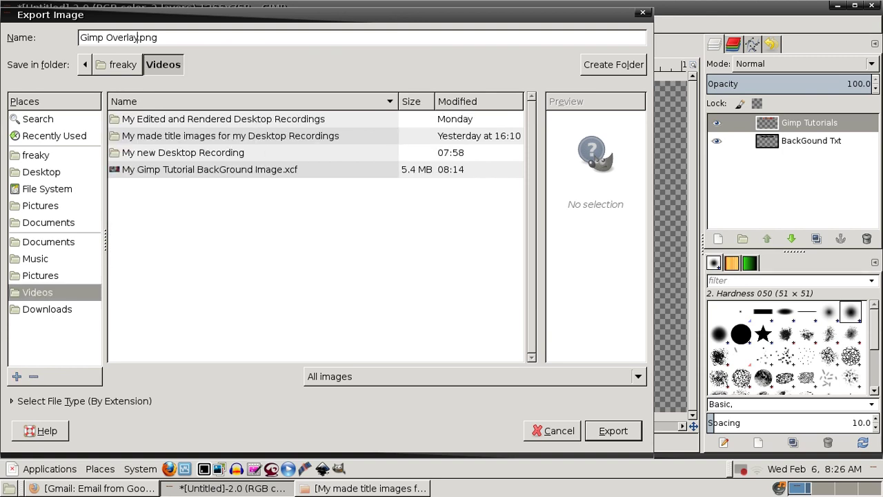
{"action": "type", "text": "Tutorials Title"}
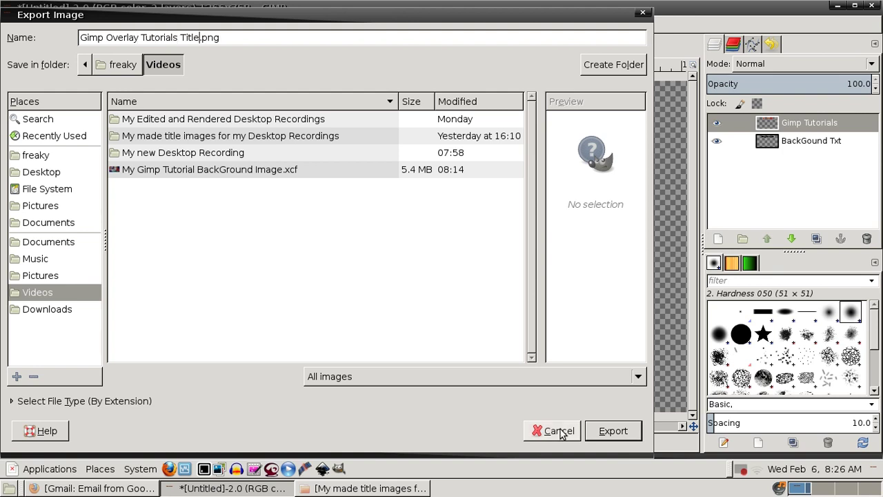
{"action": "left_click", "coordinate": [621, 431]}
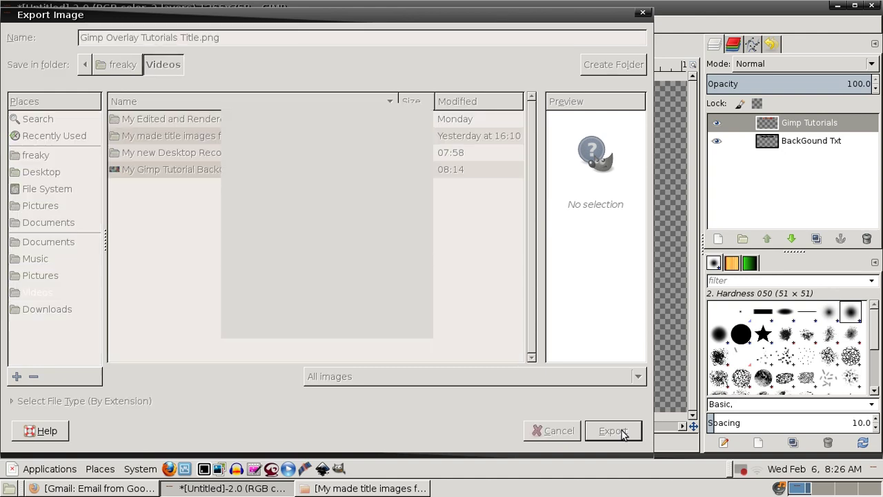
{"action": "key", "text": "Return"}
{"action": "left_click", "coordinate": [321, 469]}
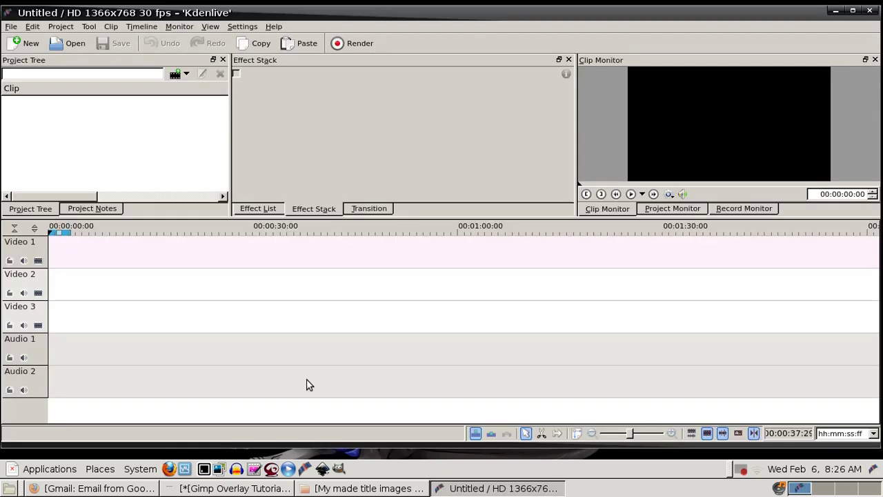
Import 'Gimp Overlay Tutorials Title.png' from Videos into the Kdenlive Project Tree
{"action": "double_click", "coordinate": [55, 127]}
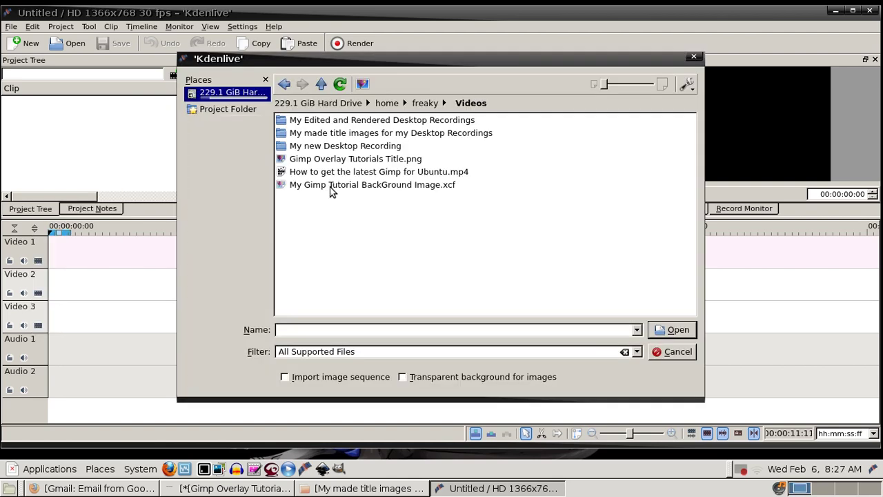
{"action": "left_click", "coordinate": [349, 186]}
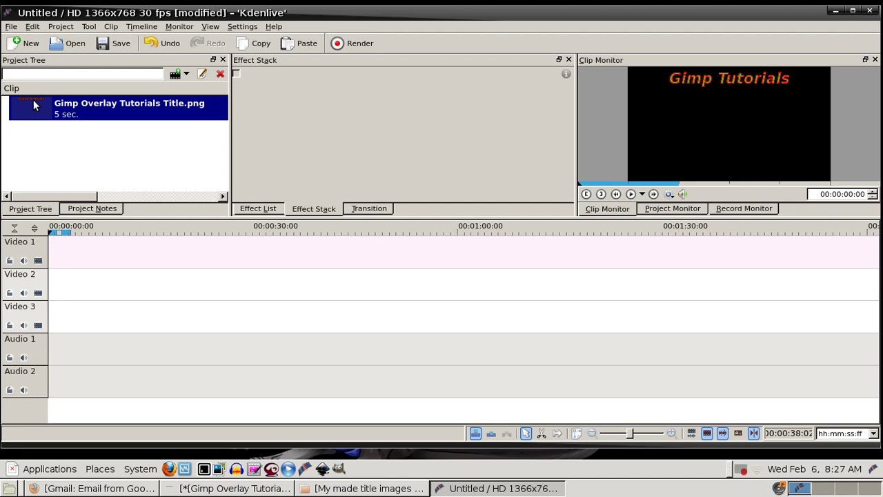
Re-import the title PNG with transparent background, then add 'Gimp 2.8 Tutorials BackGounds.mp4' to the timeline
{"action": "key", "text": "Delete"}
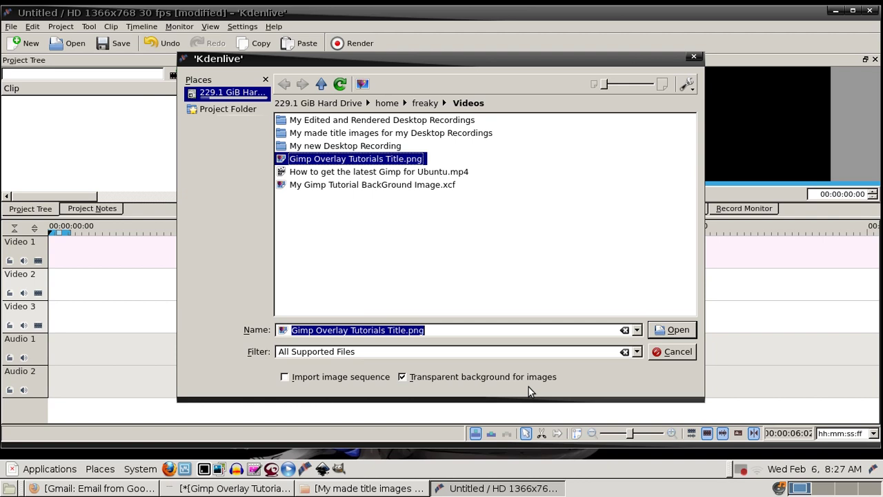
{"action": "key", "text": "Return"}
{"action": "right_click", "coordinate": [70, 144]}
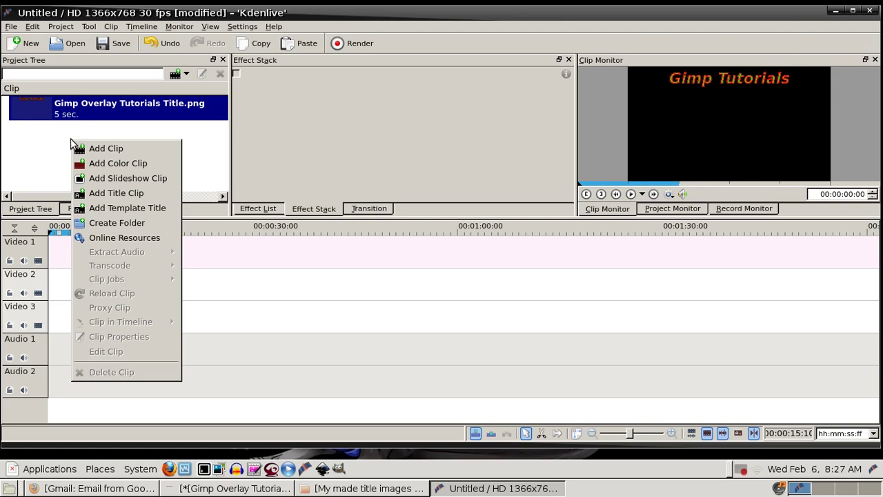
{"action": "left_click_drag", "start_coordinate": [131, 109], "coordinate": [69, 283]}
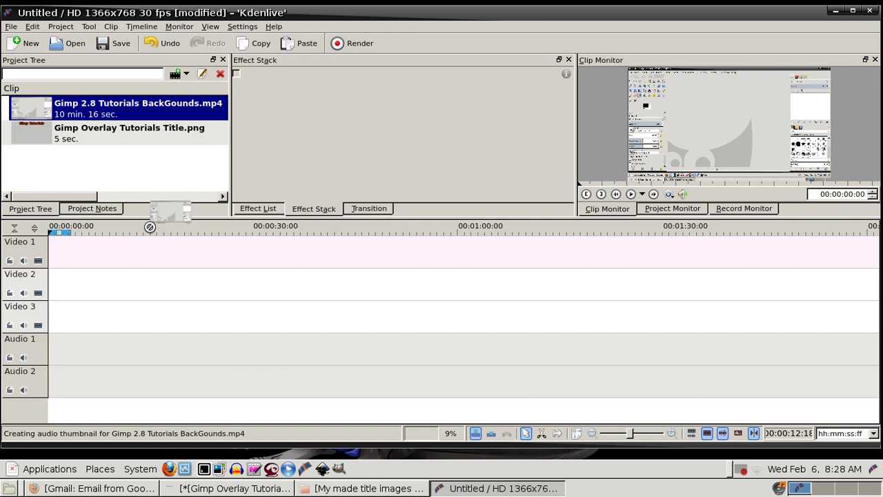
Place the title PNG on Video 1 above the background video and preview the overlay
{"action": "left_click_drag", "start_coordinate": [129, 131], "coordinate": [52, 252]}
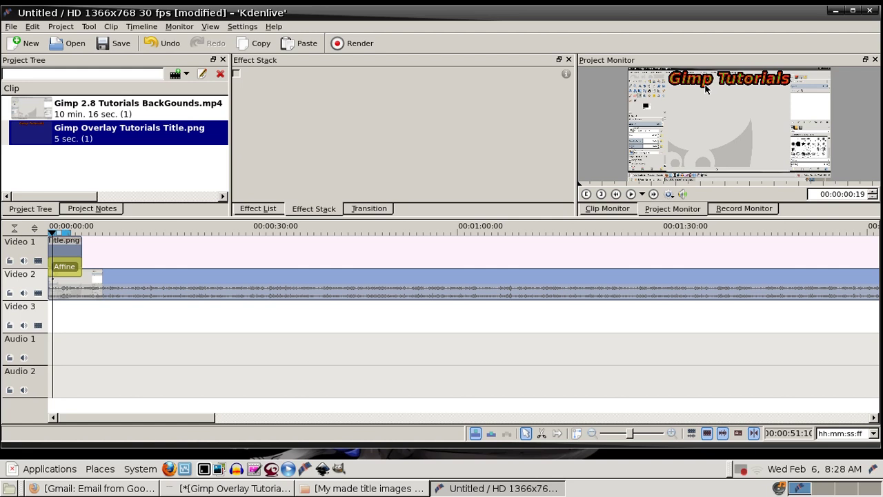
{"action": "left_click", "coordinate": [630, 195]}
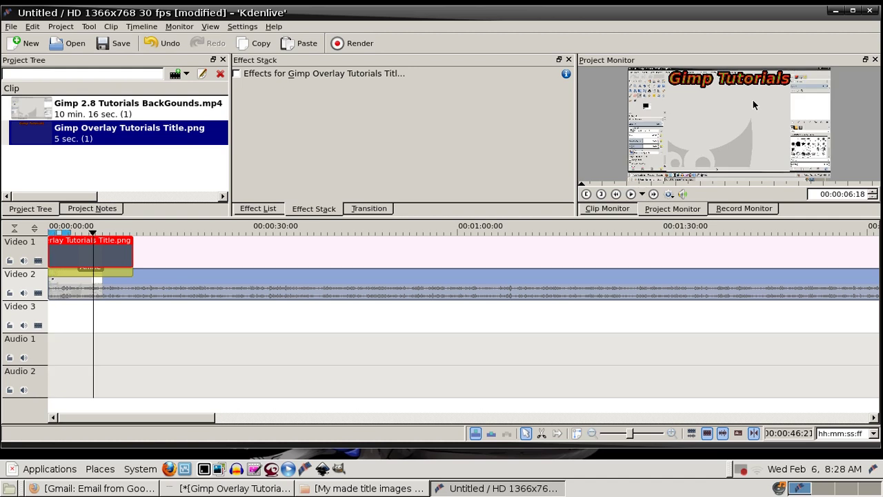